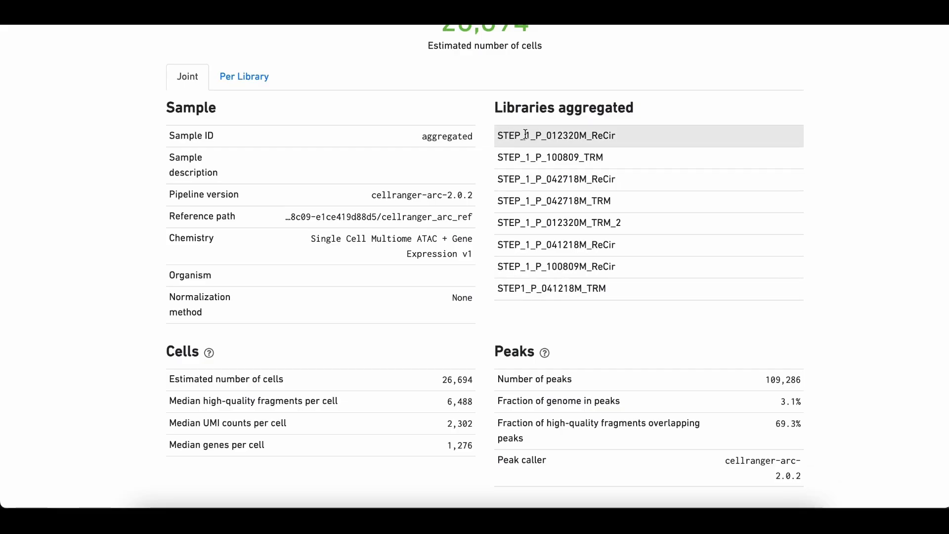
Review the joint summary's sample, cell, peak and cell aggregation results, through to the ATAC and GEX depth plots
scroll(428, 304, down, 3)
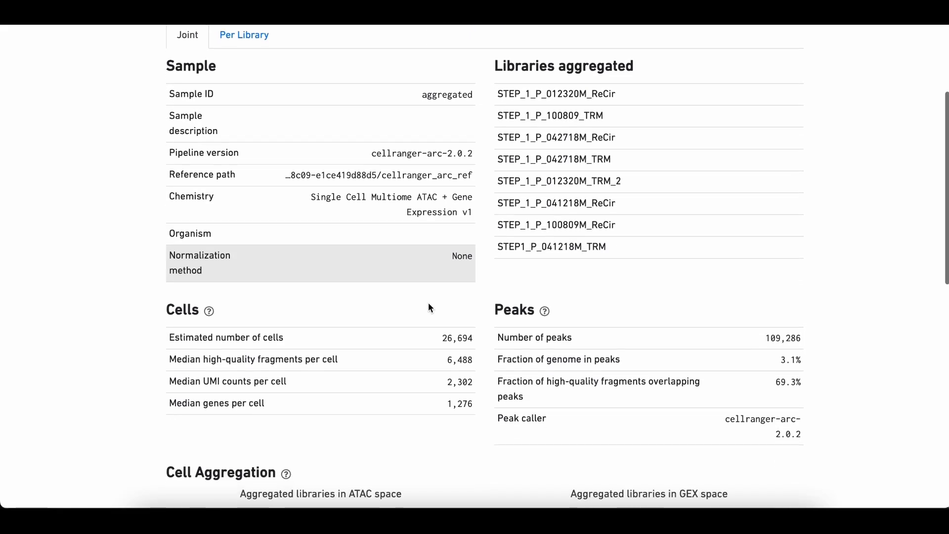
scroll(428, 303, down, 1)
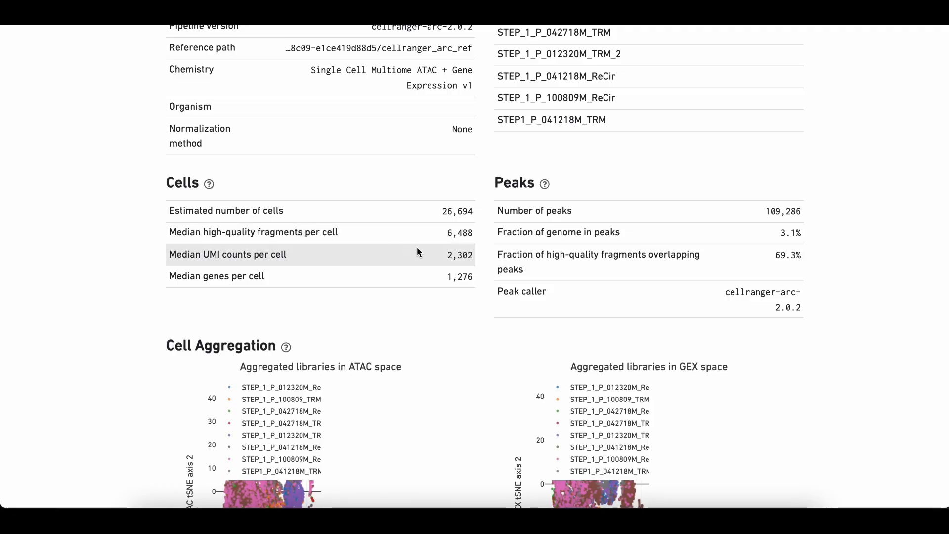
scroll(416, 247, down, 1)
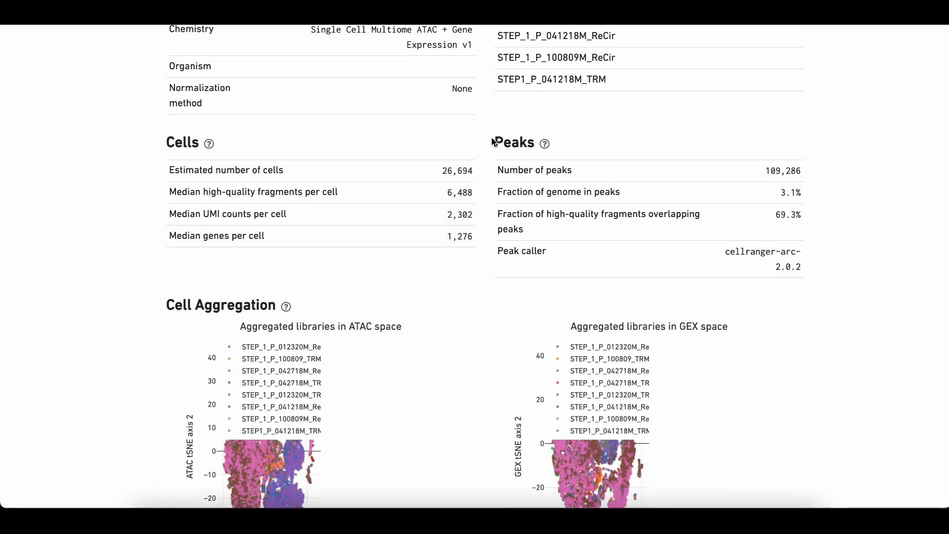
scroll(549, 236, down, 3)
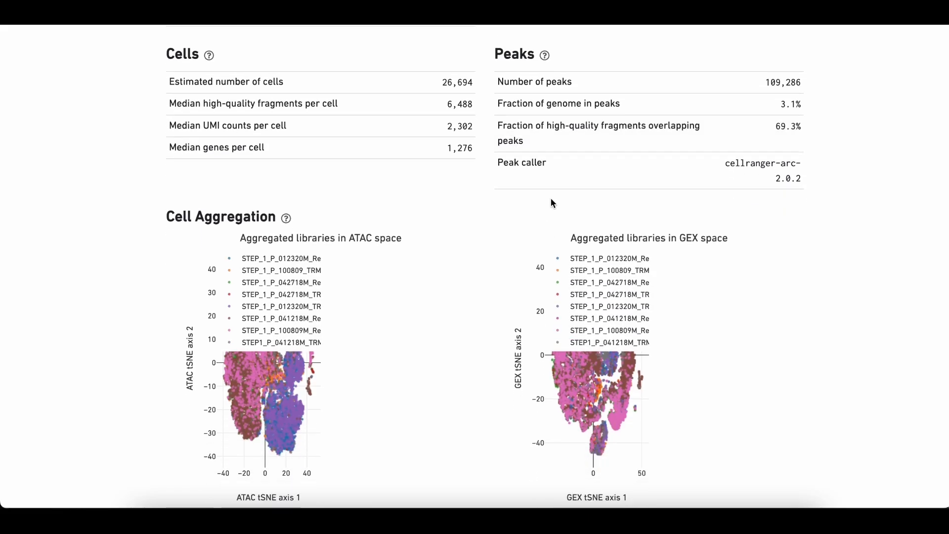
scroll(551, 200, down, 1)
scroll(550, 202, down, 3)
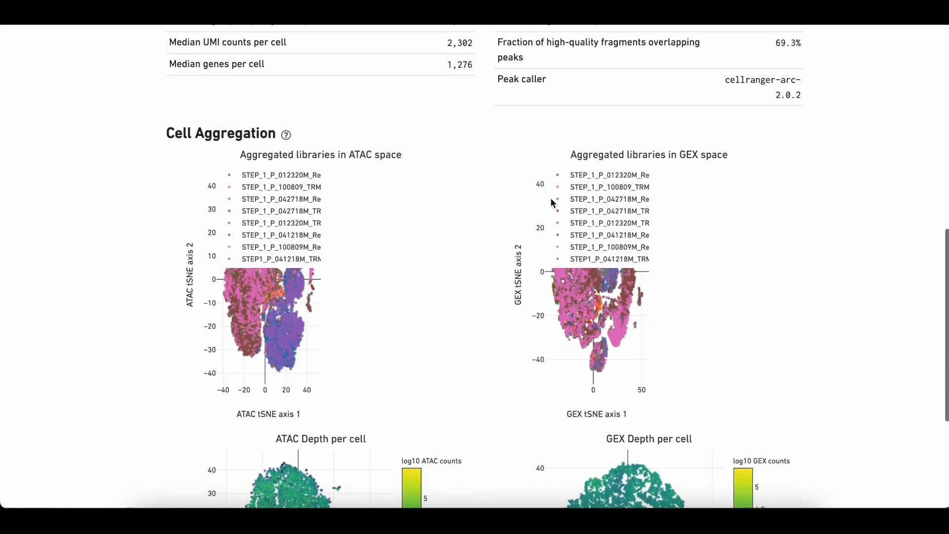
scroll(580, 307, down, 3)
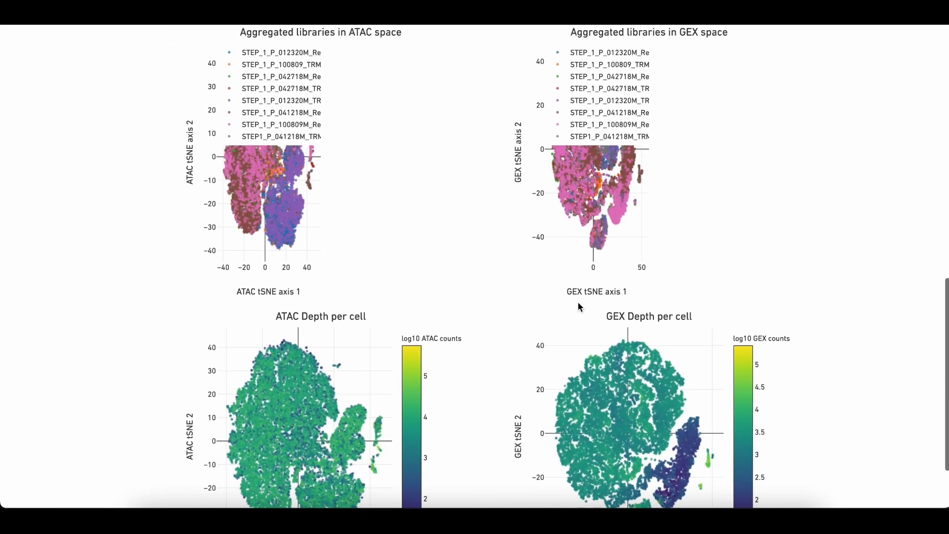
scroll(505, 336, down, 2)
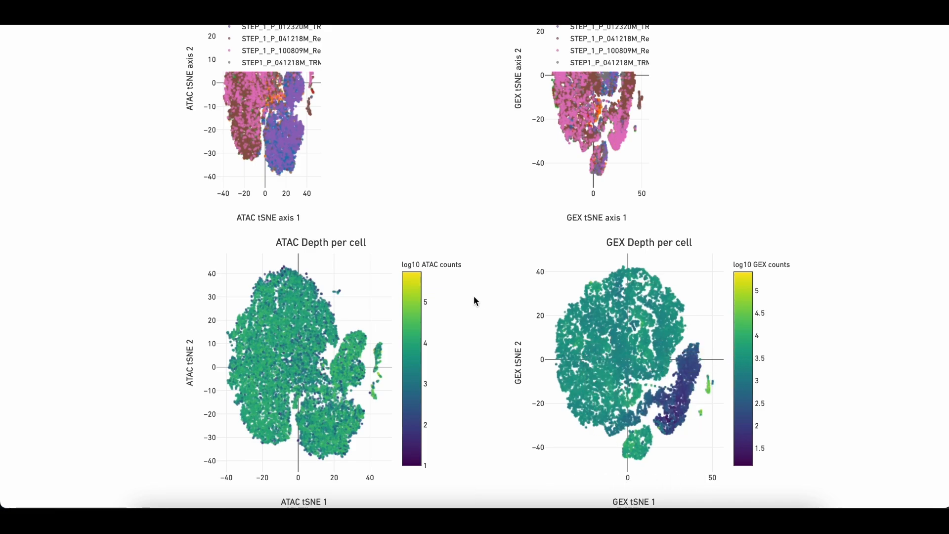
Open the per-library results and review the ATAC and GEX sequencing figures and library metrics tables
scroll(473, 294, up, 15)
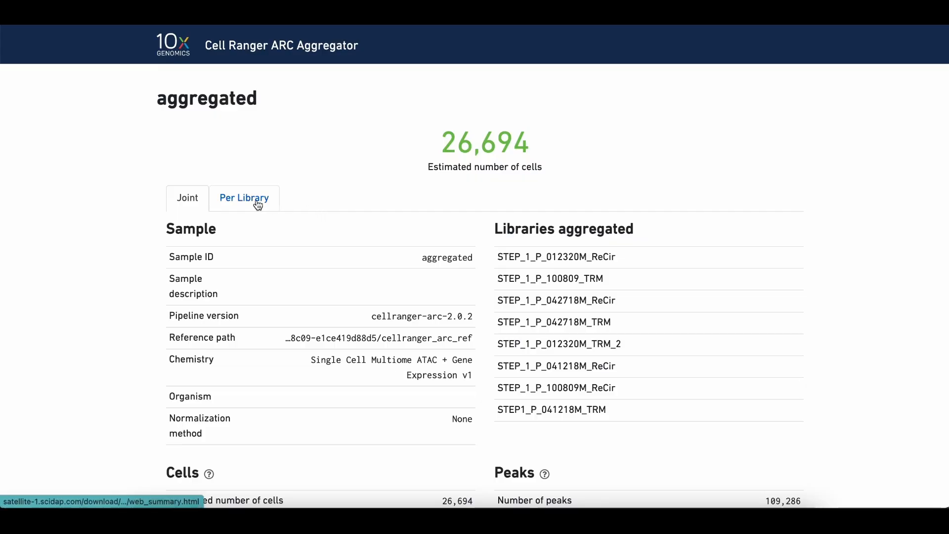
click(258, 205)
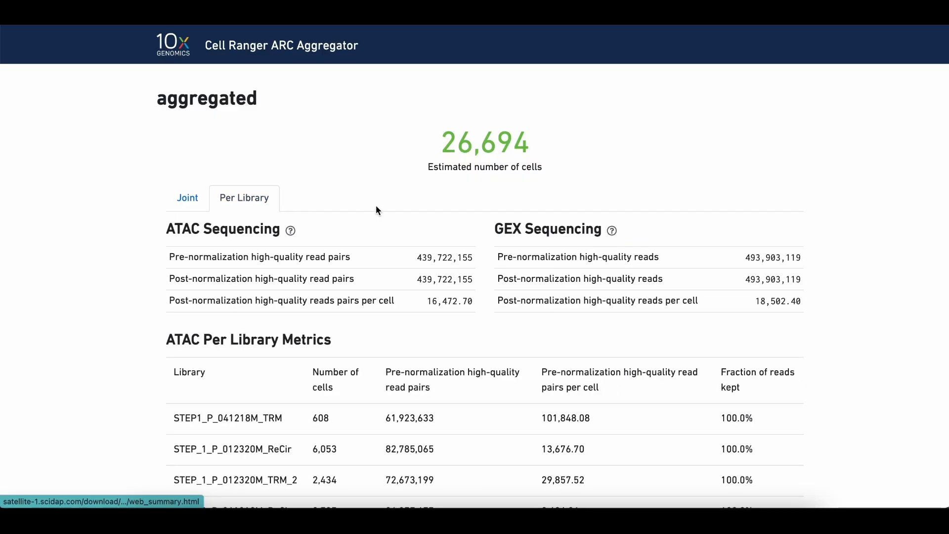
scroll(376, 207, down, 1)
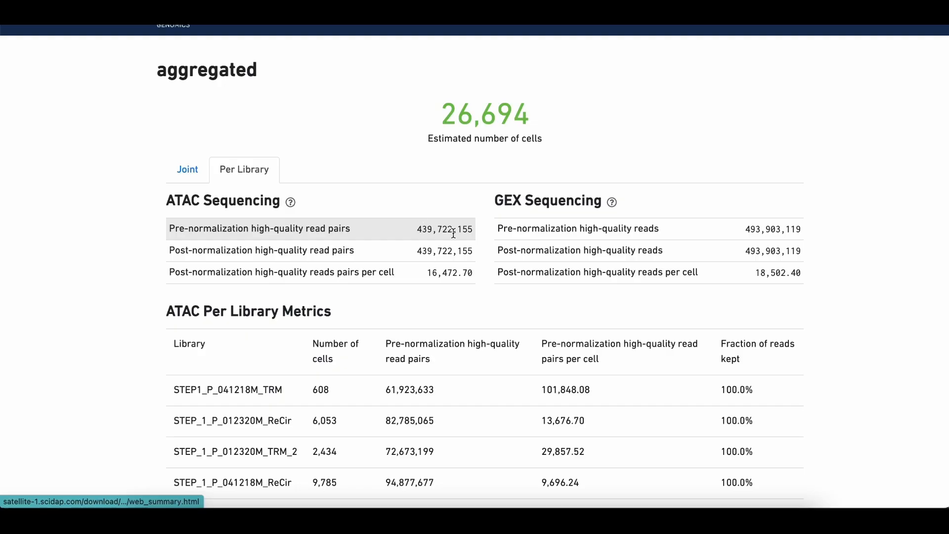
scroll(453, 233, down, 3)
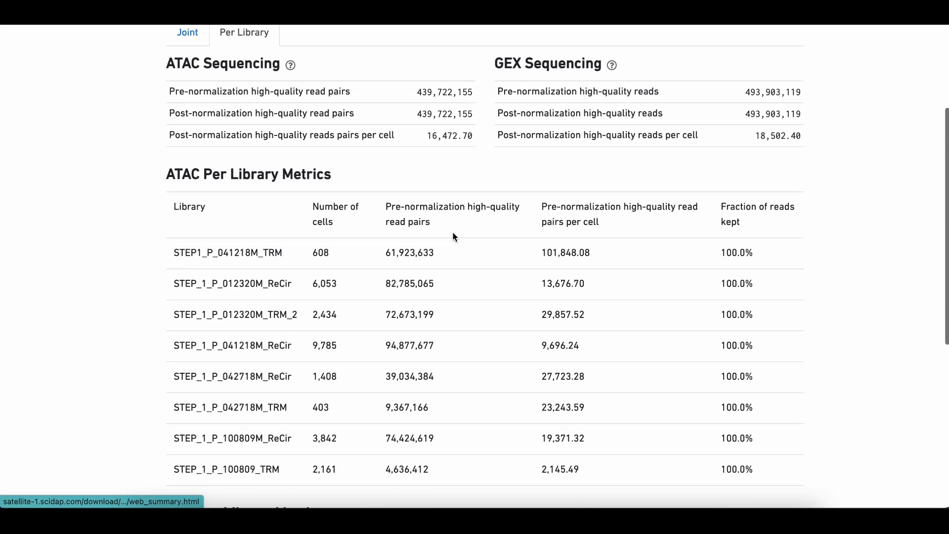
scroll(330, 203, down, 1)
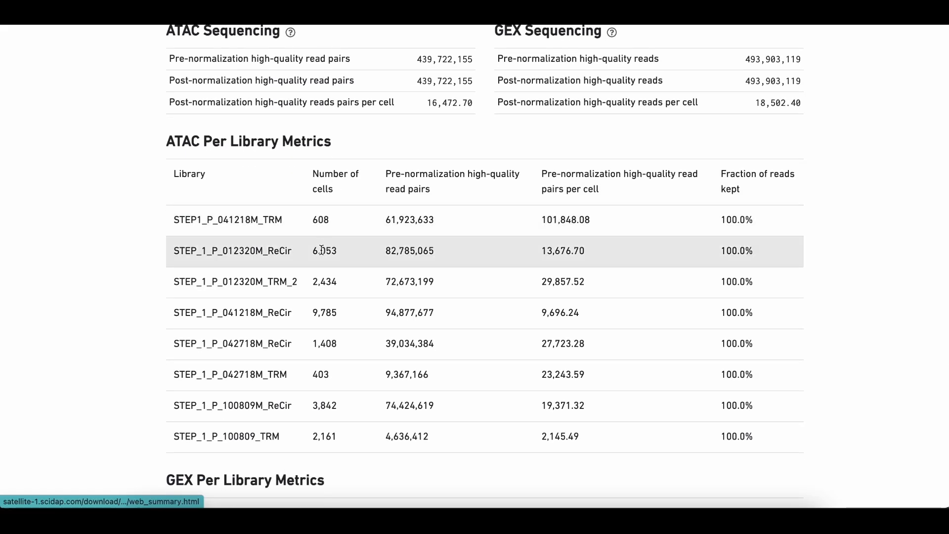
scroll(320, 311, down, 1)
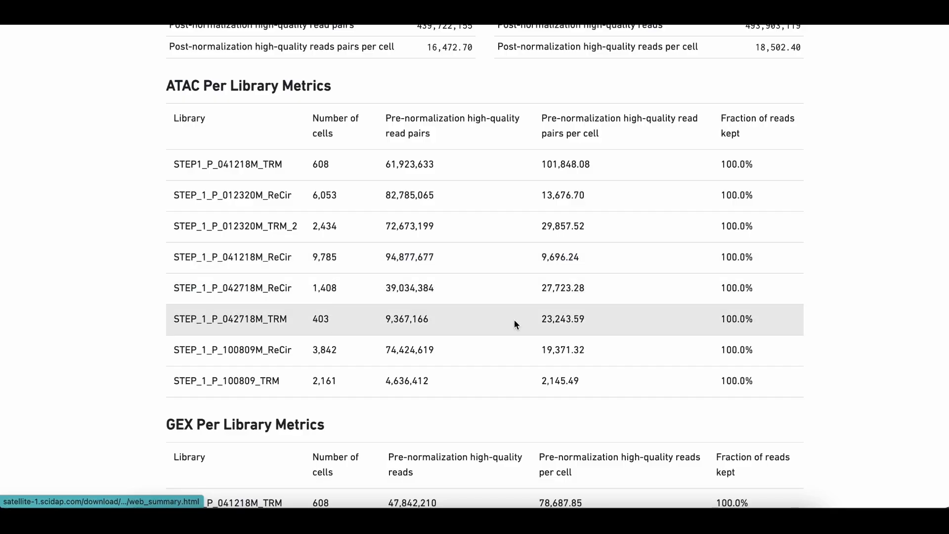
scroll(514, 321, down, 5)
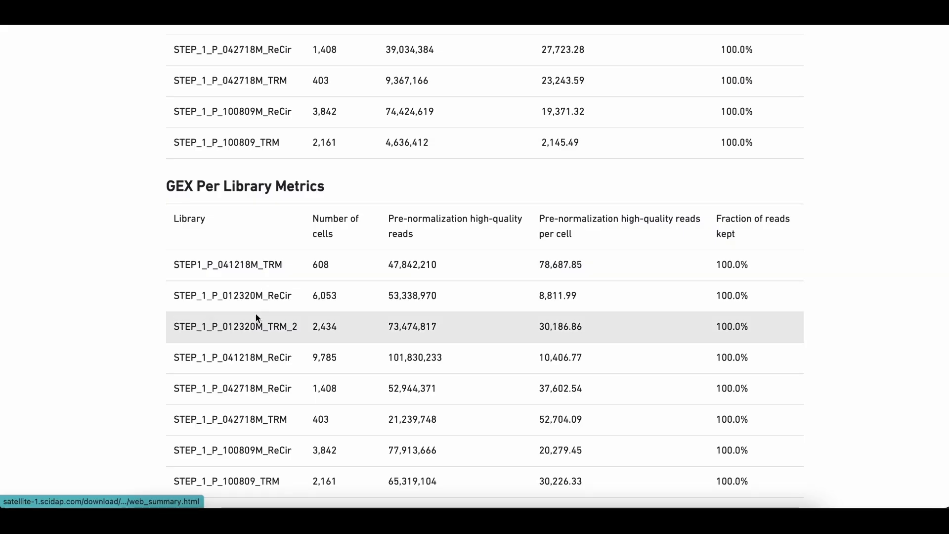
scroll(256, 314, up, 4)
scroll(256, 317, up, 7)
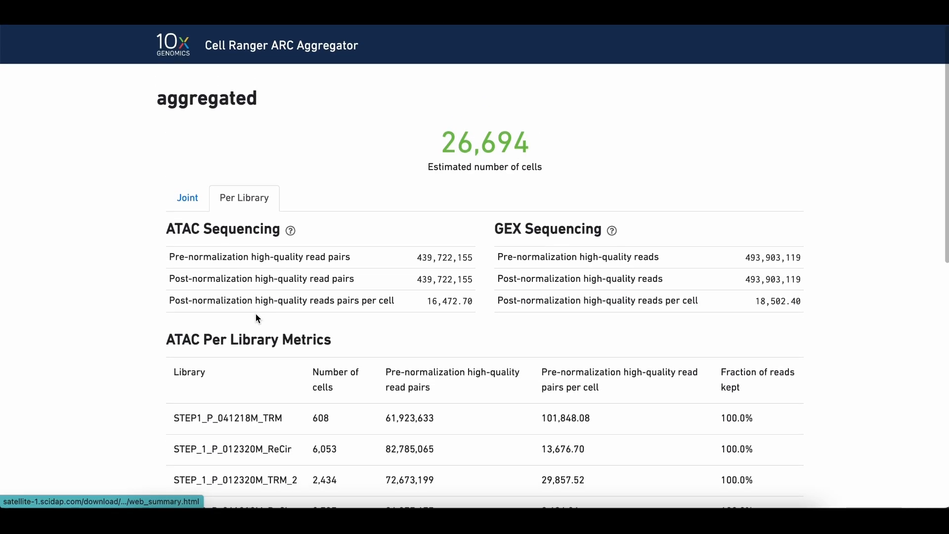
Return to the joint results, and switch back to the Aggregated TPM and ReCir samples page in SciDAP
click(193, 203)
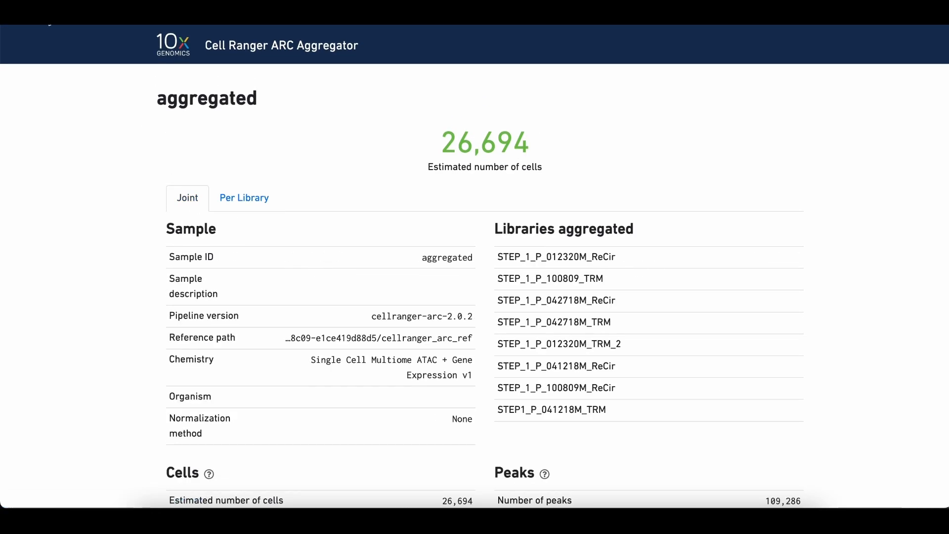
scroll(77, 155, down, 1)
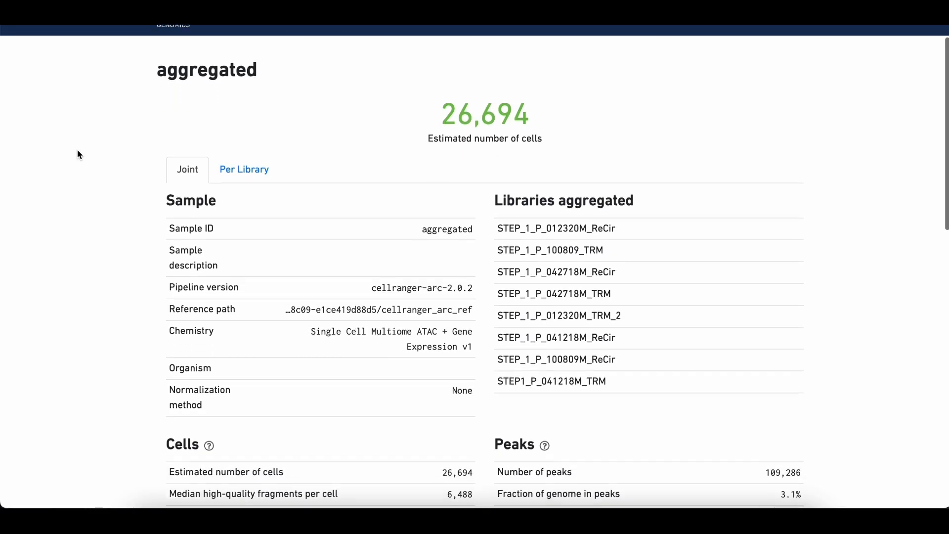
scroll(77, 155, up, 1)
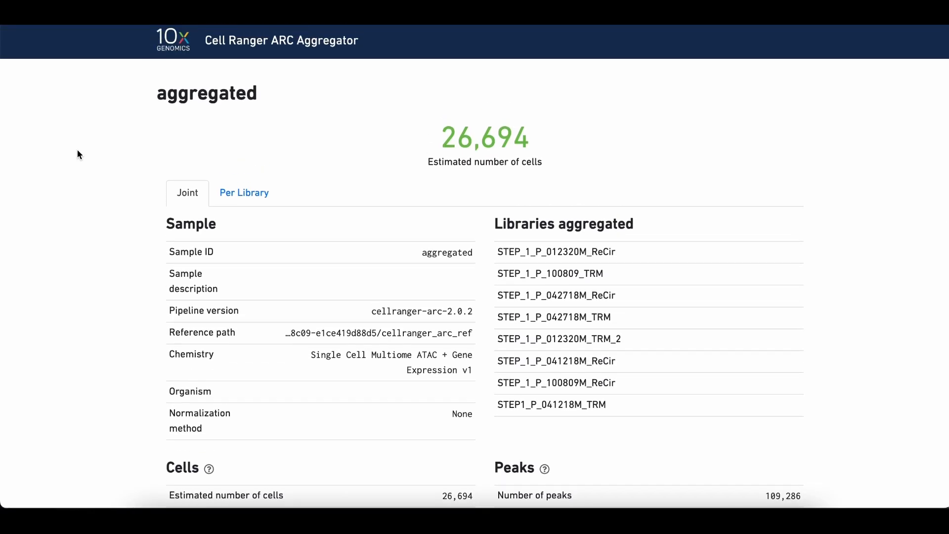
click(514, 13)
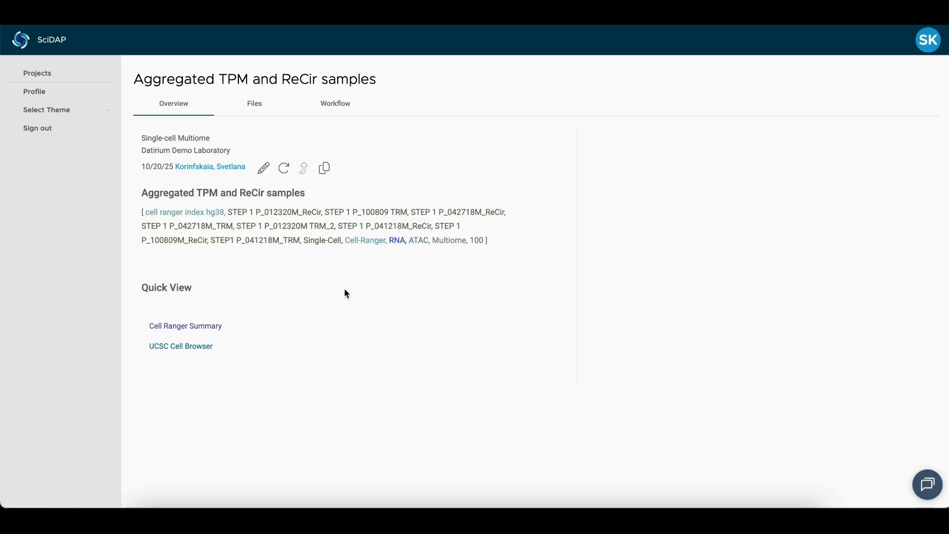
Open the aggregated sample's file list and look through its downloadable output files
click(259, 108)
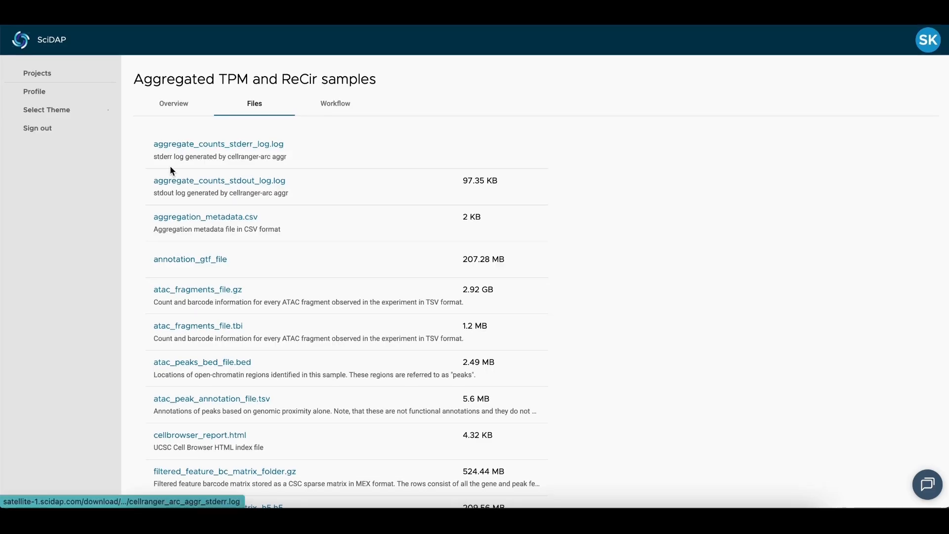
scroll(154, 254, down, 3)
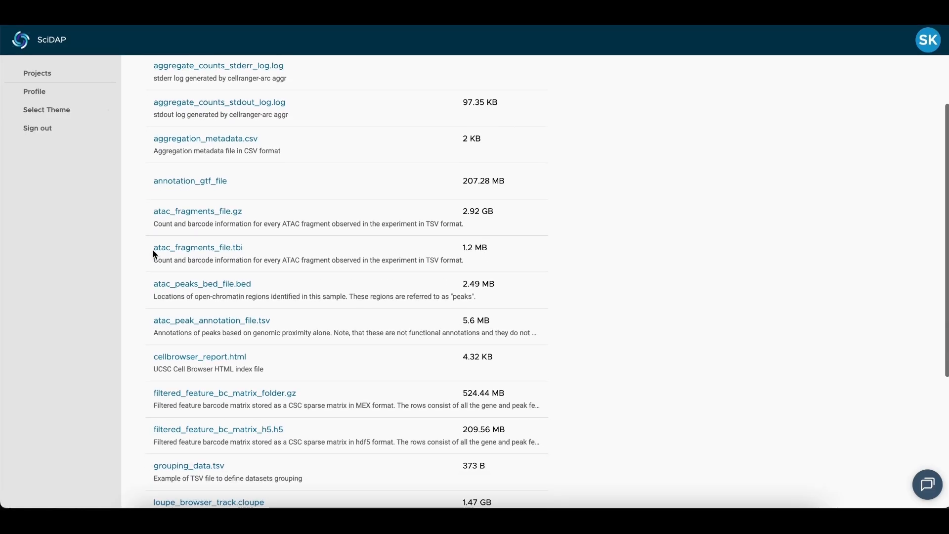
scroll(153, 255, down, 4)
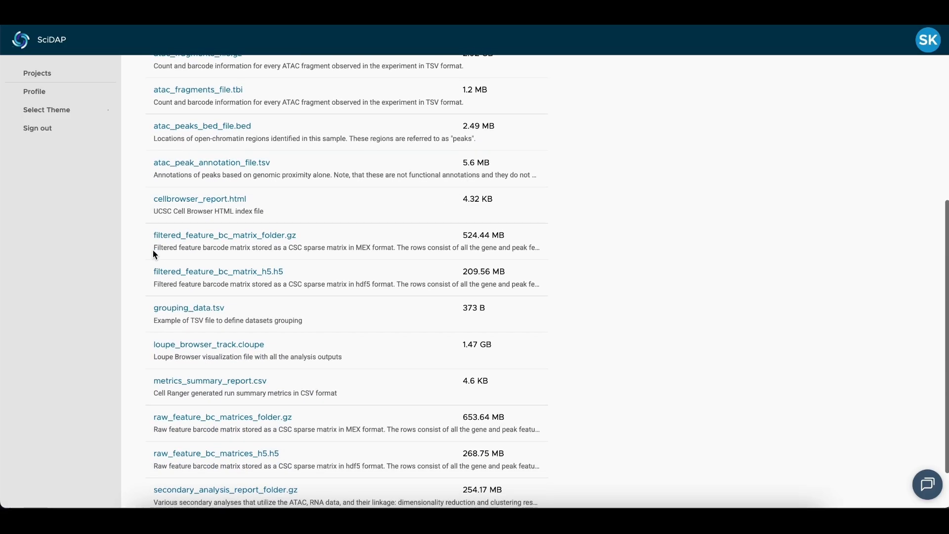
scroll(153, 255, up, 7)
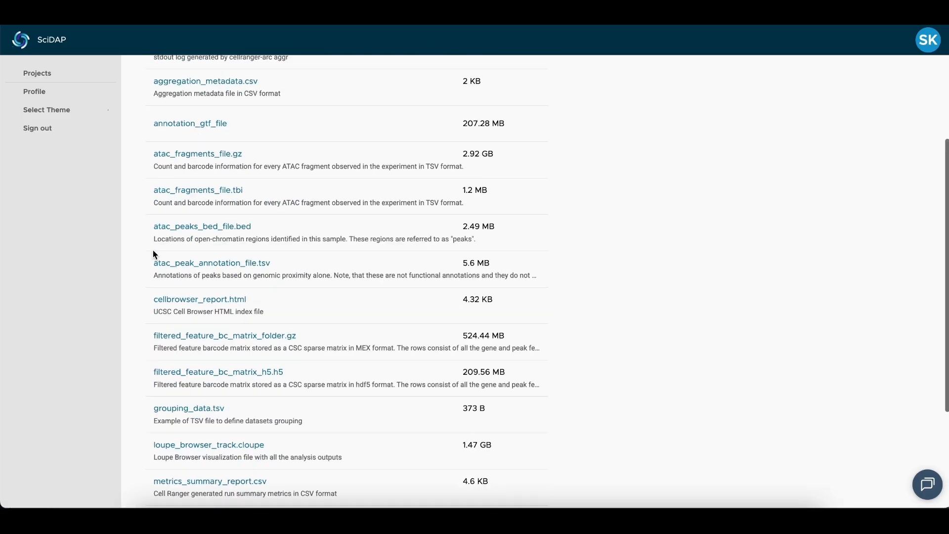
Launch the UCSC Cell Browser from the sample's overview and open the RNA dataset
click(180, 110)
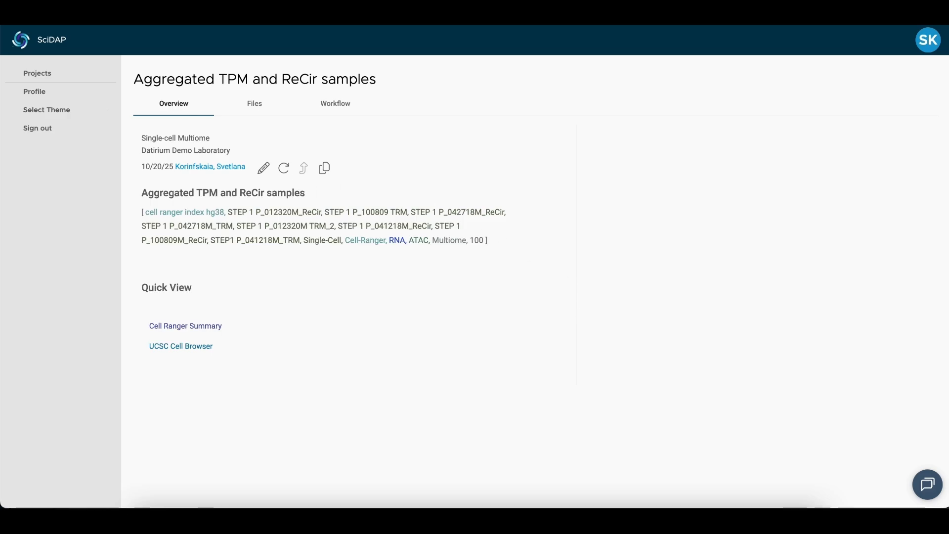
click(176, 348)
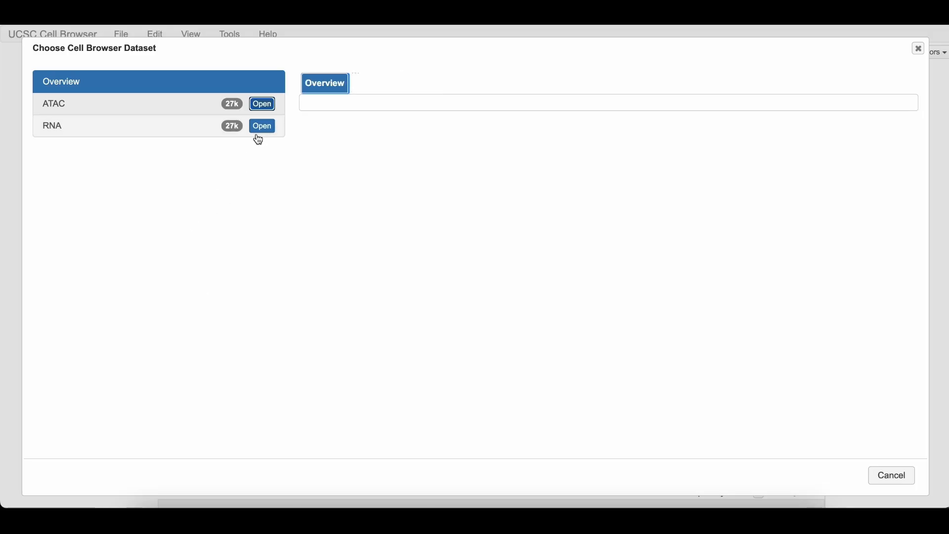
click(261, 128)
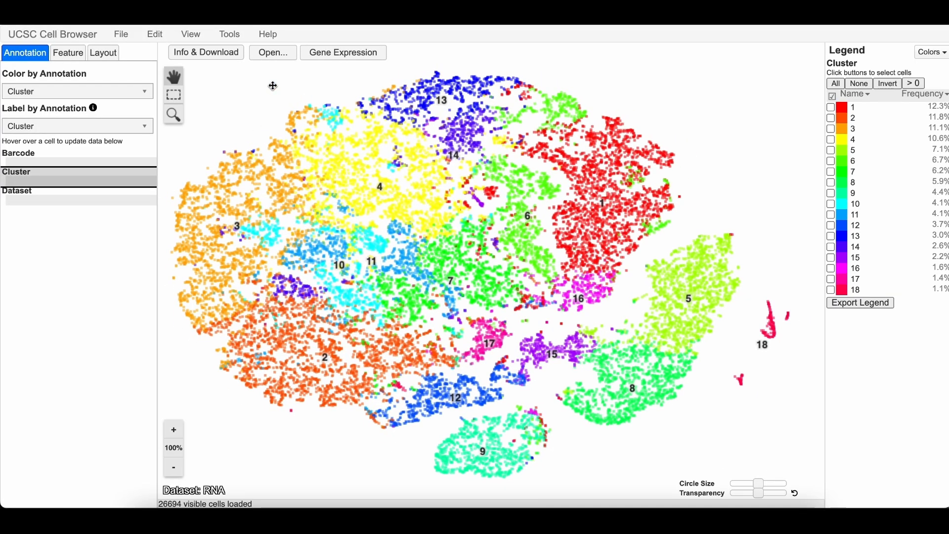
Change the cluster colours to the iwanthue palette and set the plot layout to UMAP
click(932, 51)
click(924, 122)
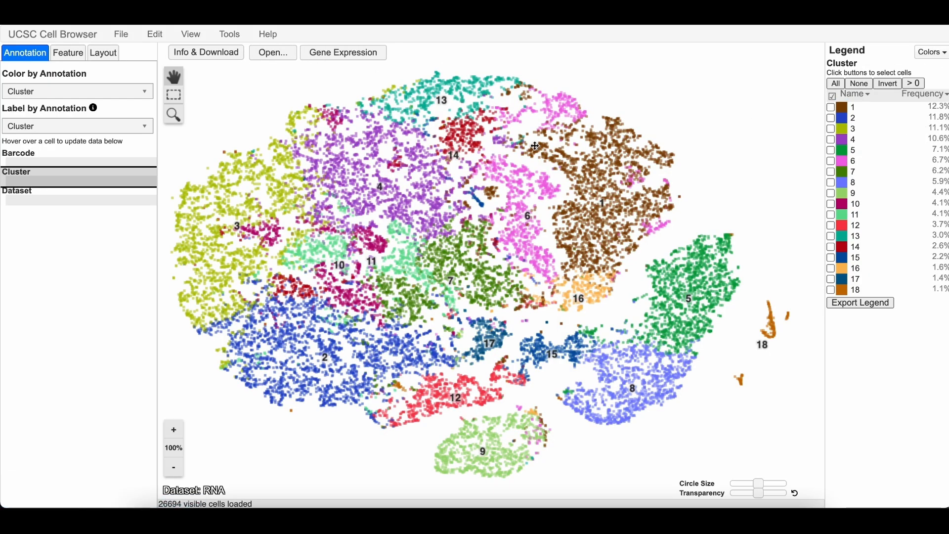
click(63, 55)
click(99, 54)
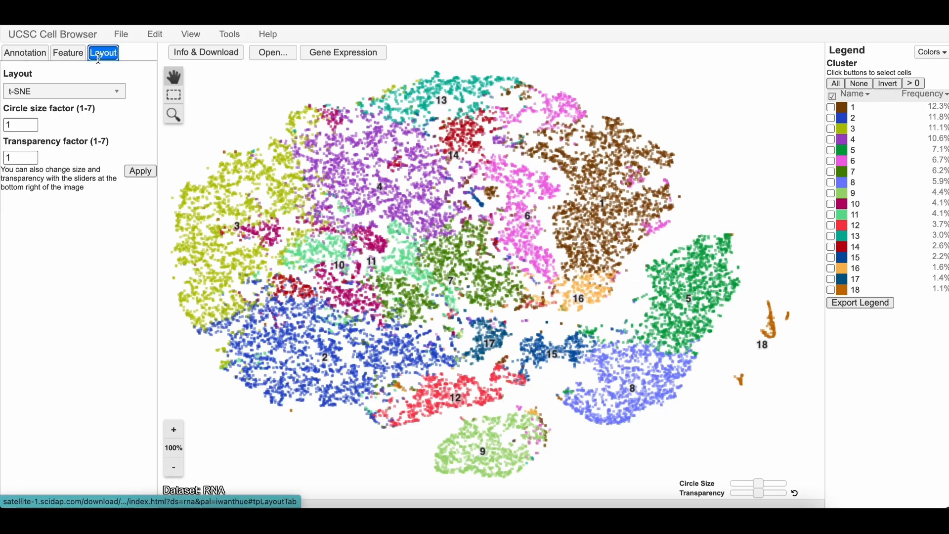
click(95, 92)
click(88, 122)
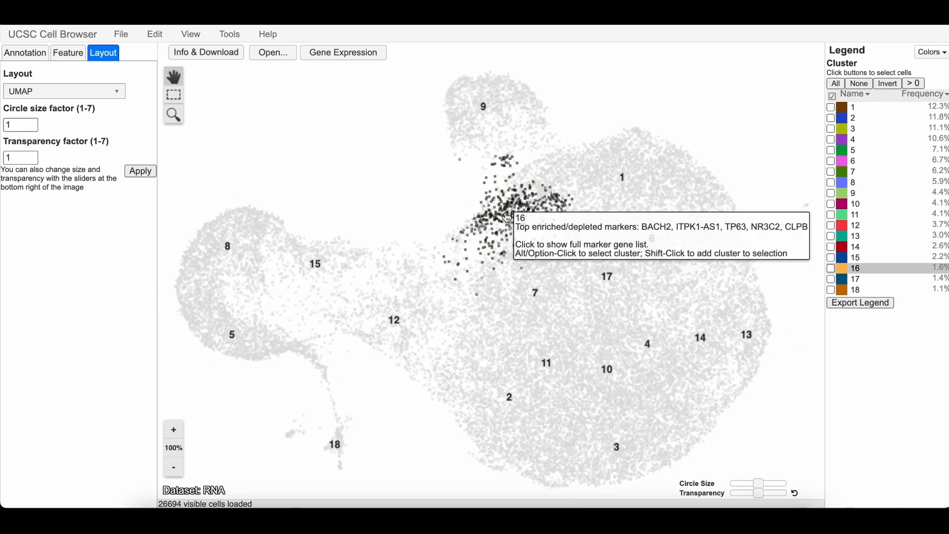
Color the cells in the RNA UMAP plot by the Dataset annotation
mouse_move(624, 184)
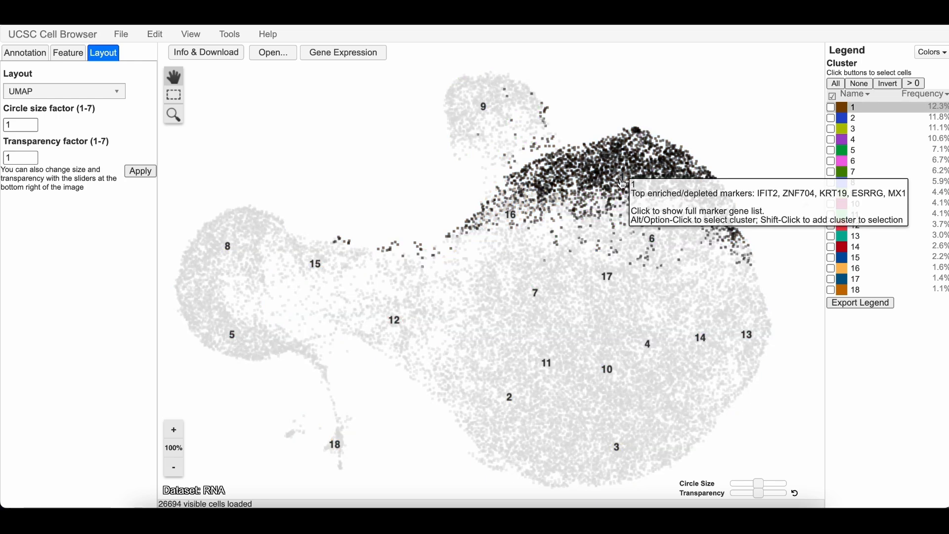
mouse_move(653, 243)
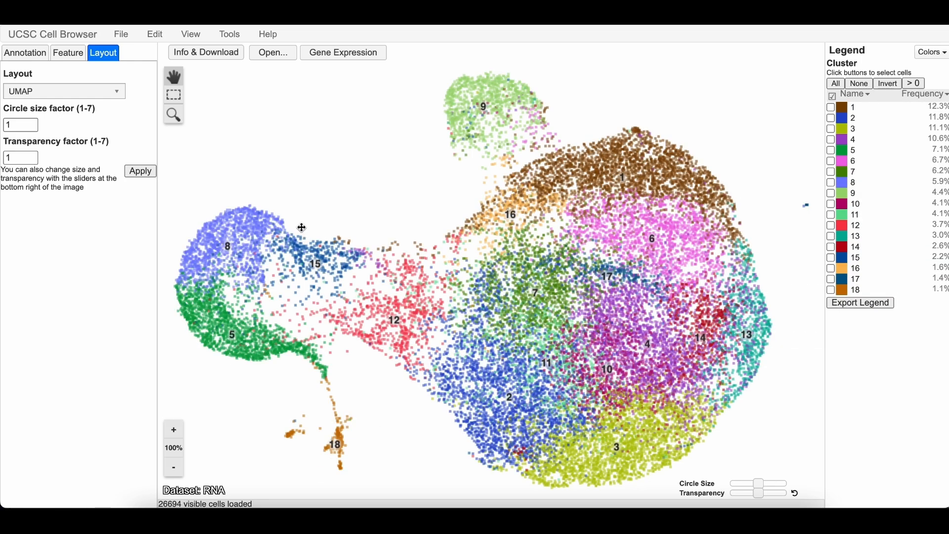
click(68, 55)
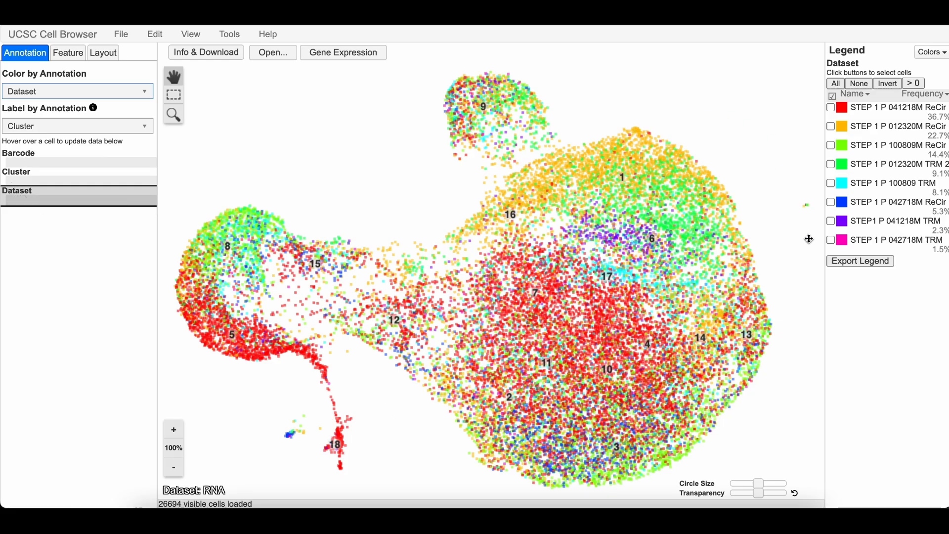
Highlight the cells of datasets 042718M TRM, 041218M TRM, 041218M ReCir and 012320M TRM 2 one at a time, clearing each selection
click(831, 241)
click(831, 241)
click(831, 222)
click(831, 222)
click(831, 107)
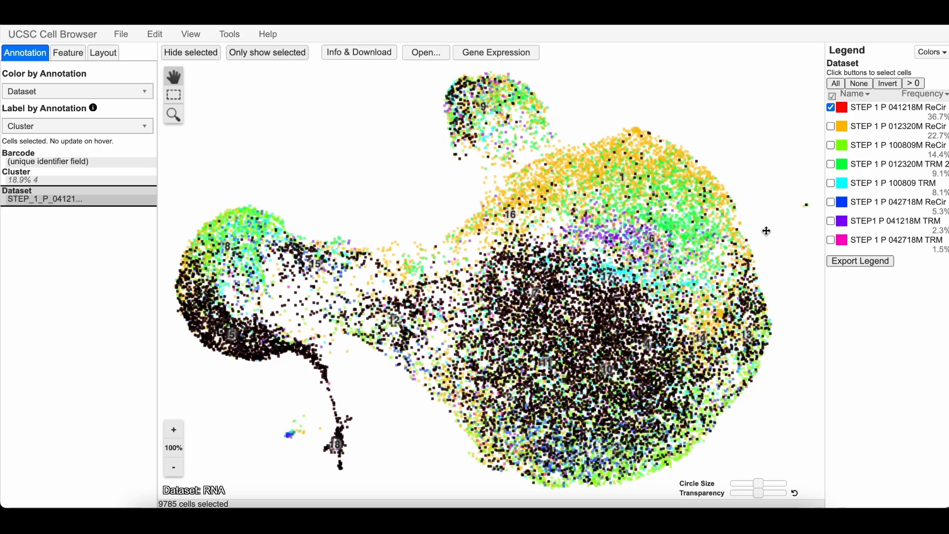
click(831, 109)
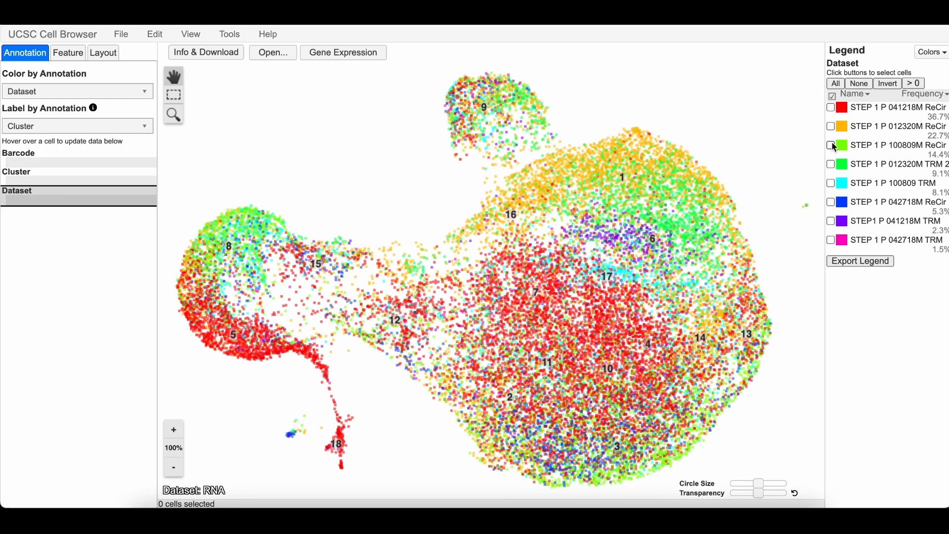
click(832, 165)
click(833, 166)
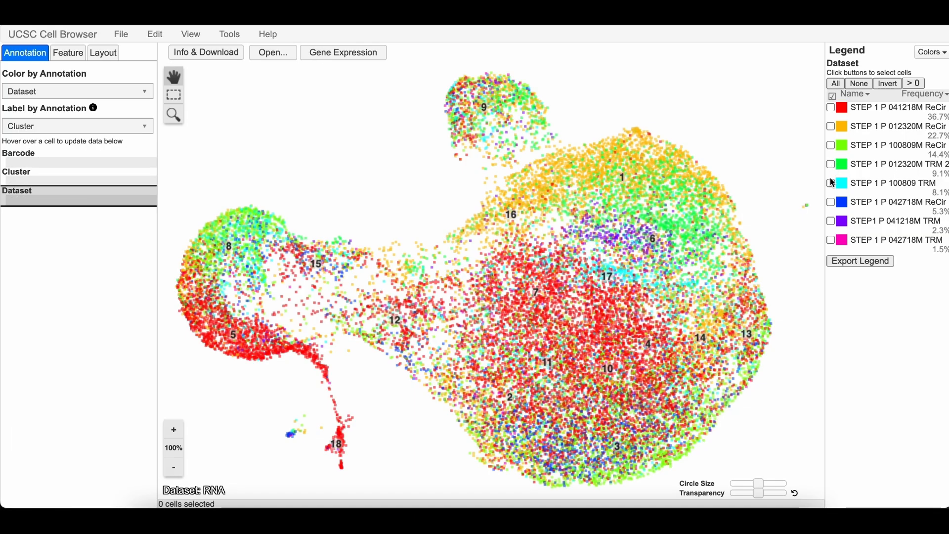
Highlight the cells of datasets 100809 TRM, 042718M ReCir and 041218M TRM one at a time, clearing each selection
click(833, 185)
click(833, 185)
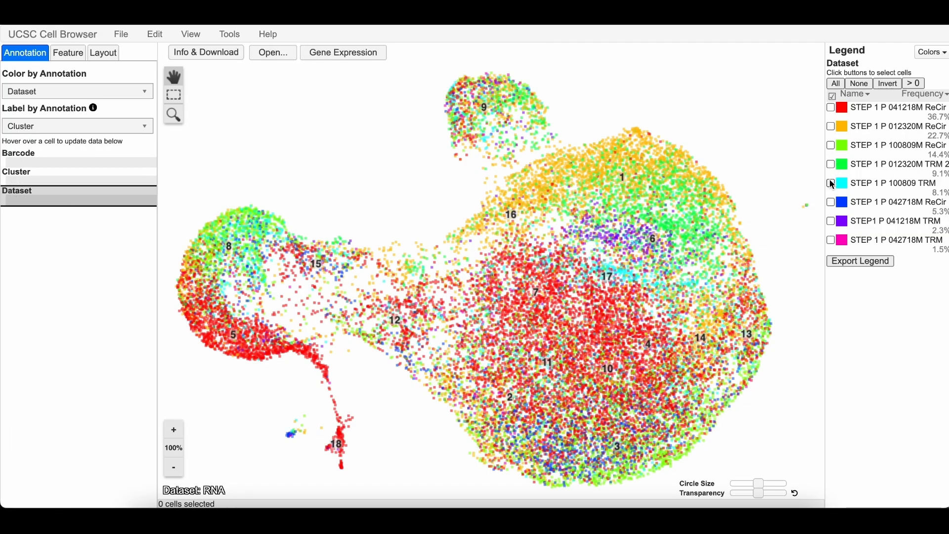
click(832, 205)
click(832, 204)
click(832, 222)
click(832, 223)
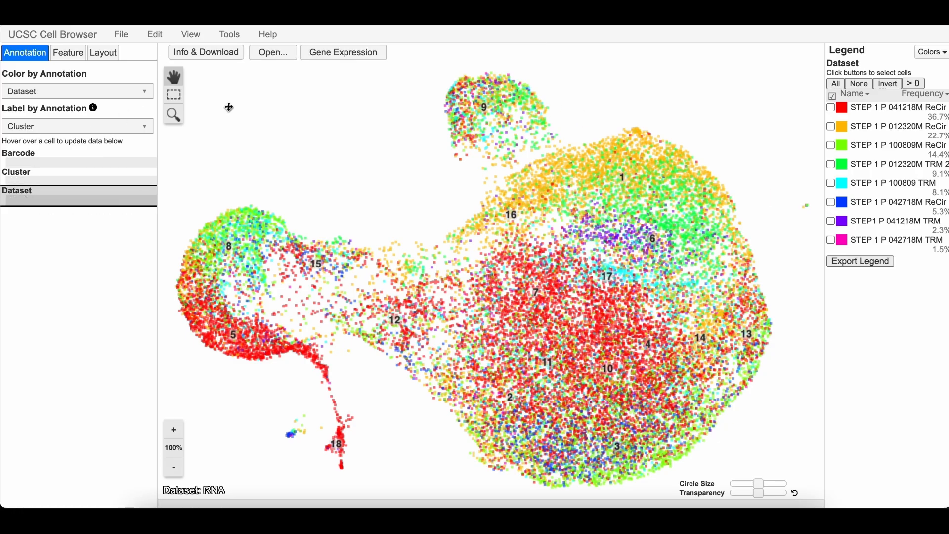
click(122, 39)
click(155, 37)
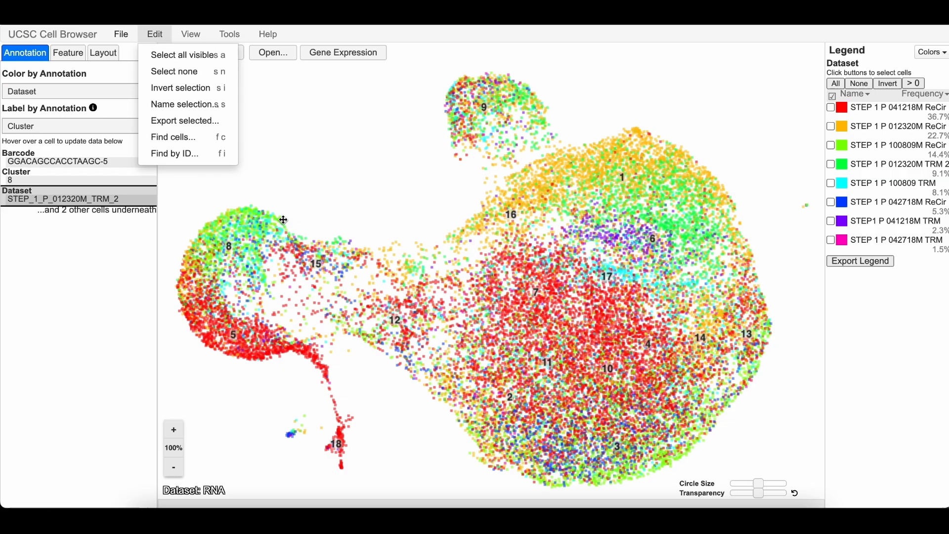
mouse_move(227, 36)
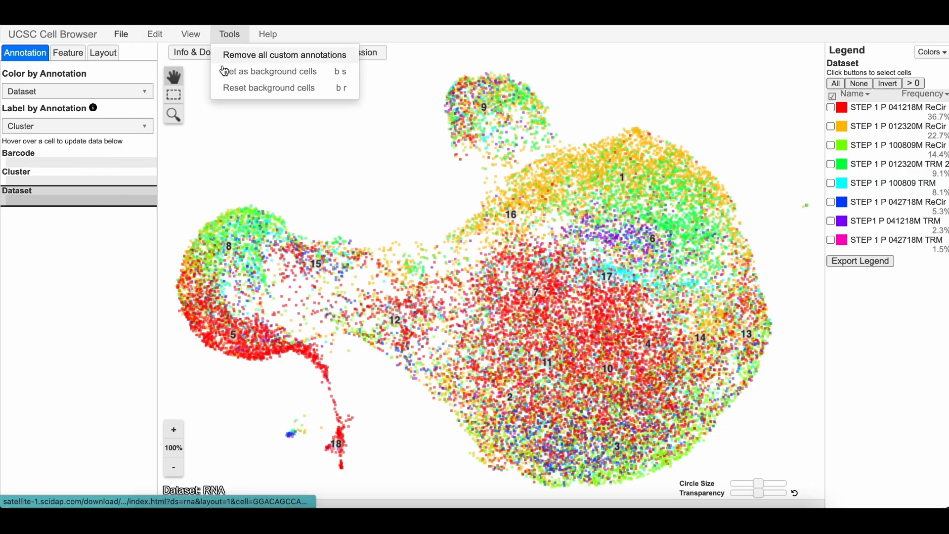
scroll(284, 259, up, 1)
scroll(284, 259, up, 1)
scroll(381, 155, down, 2)
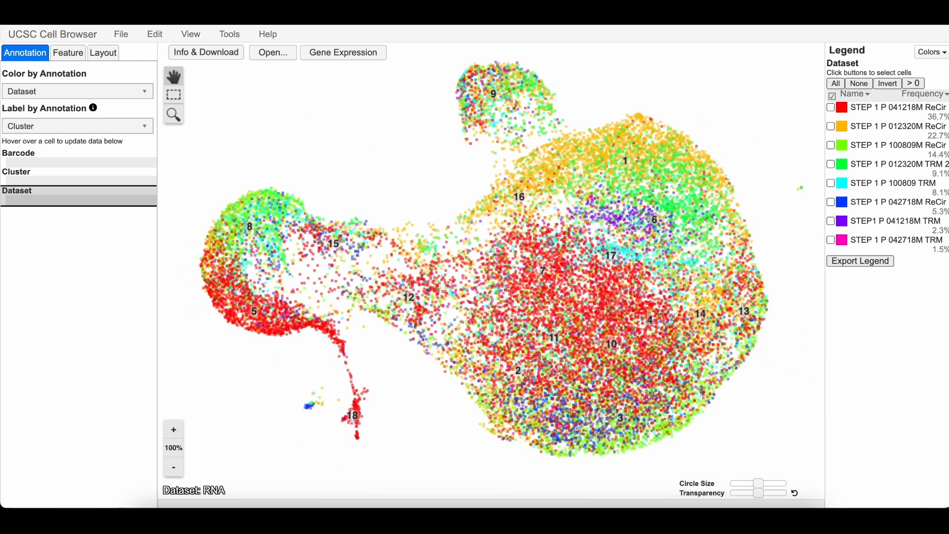
Switch back to the SciDAP overview of the Aggregated TPM and ReCir samples
click(556, 31)
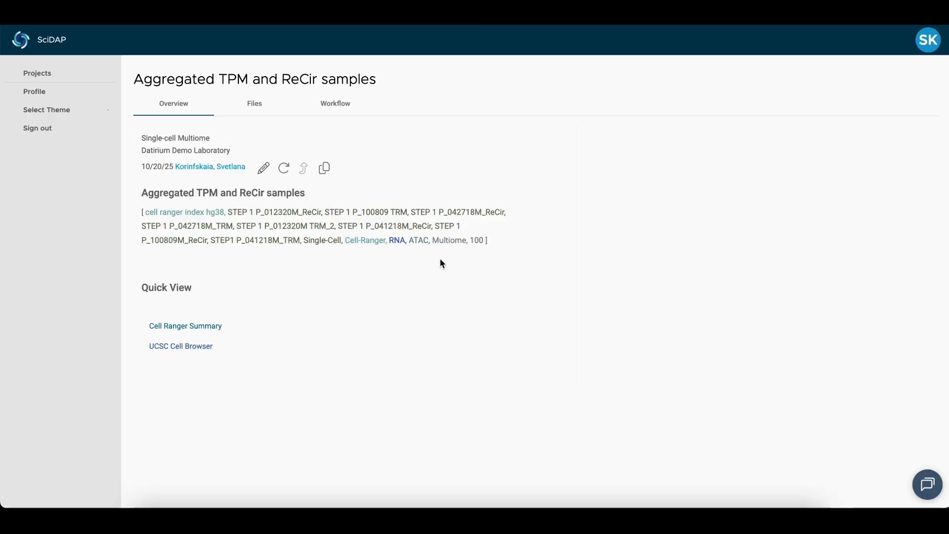